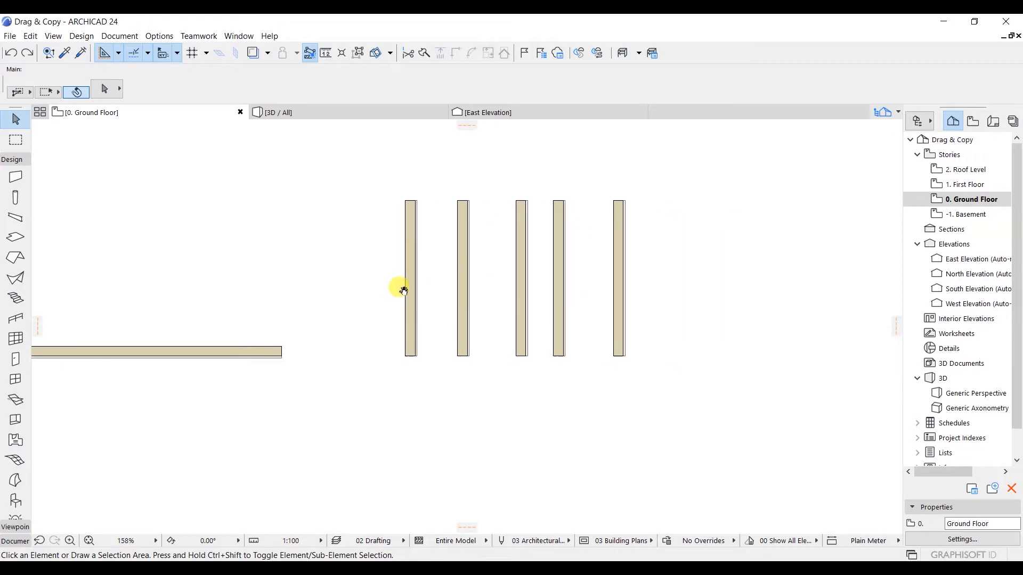
Rotate the rightmost vertical wall by -90° about the lower end of its reference line so it lies horizontally.
click(617, 254)
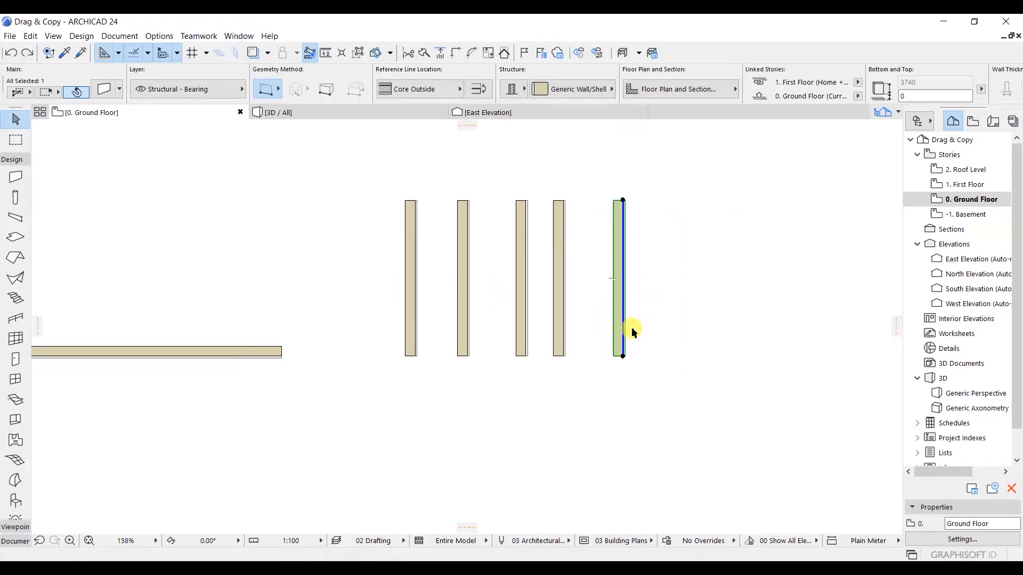
key(ctrl+e)
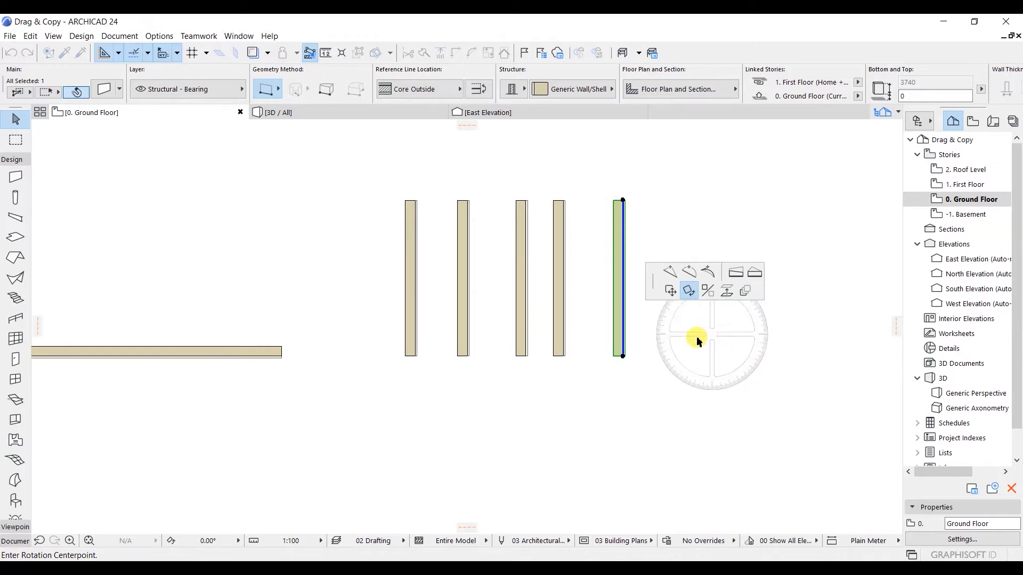
click(623, 356)
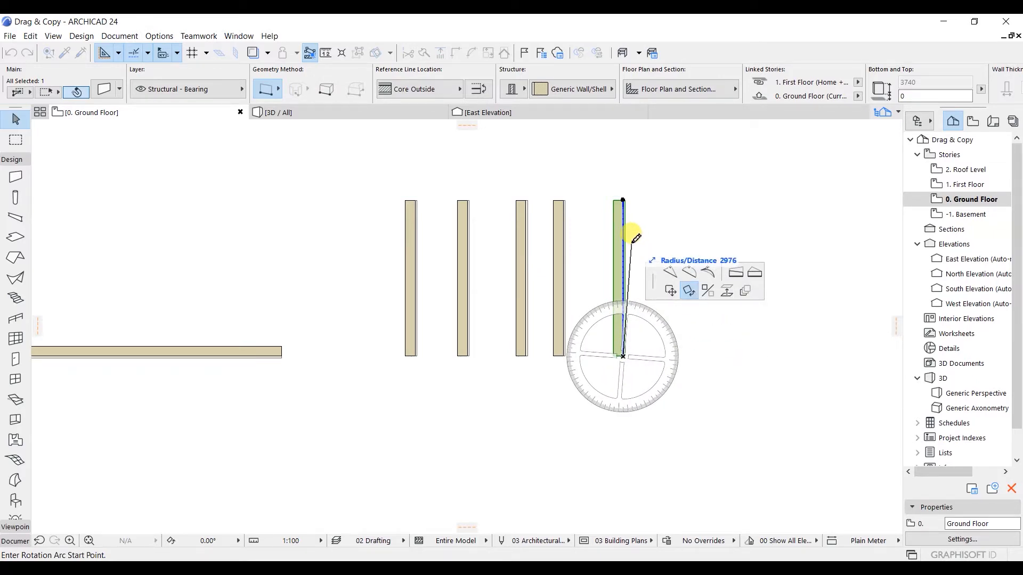
click(624, 200)
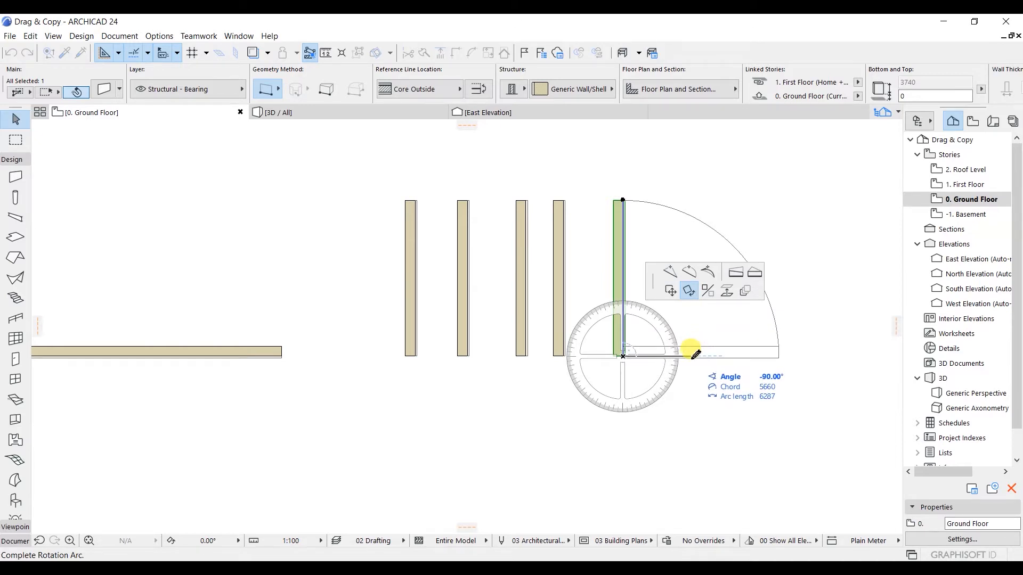
click(766, 356)
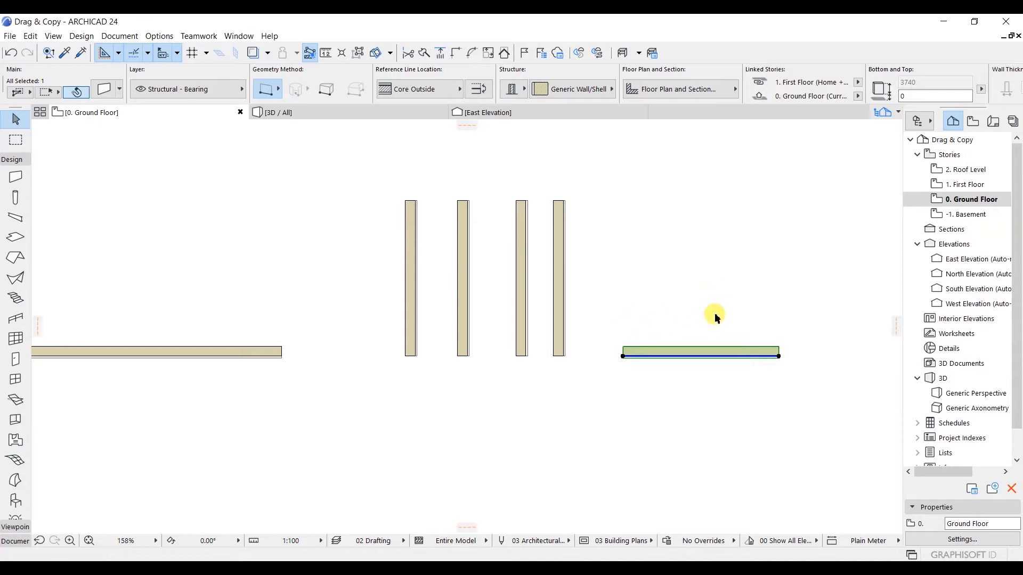
Create a copy of the rotated wall turned 30° about its left endpoint, keeping the original wall.
click(765, 357)
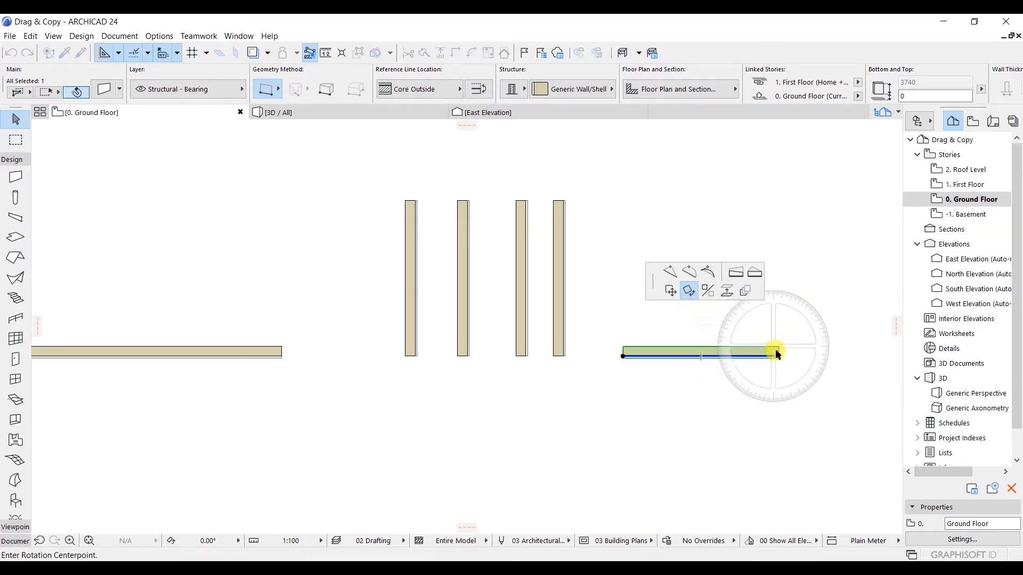
click(623, 357)
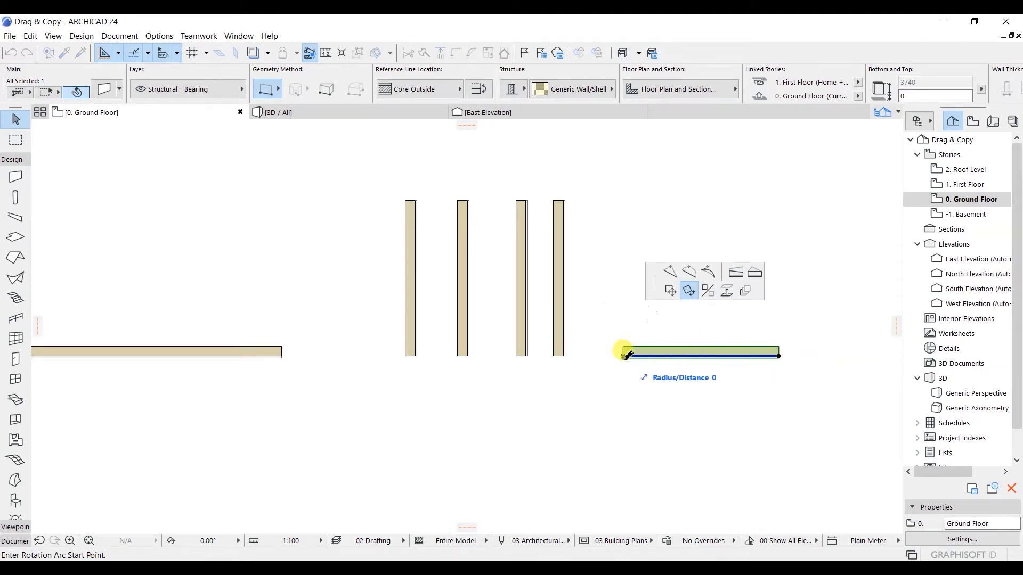
click(778, 355)
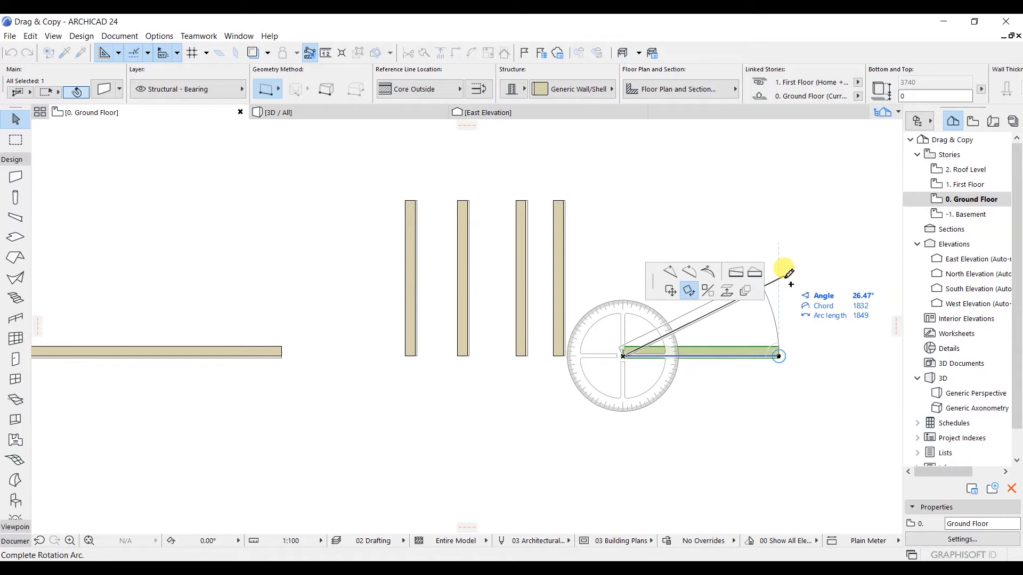
key(Tab)
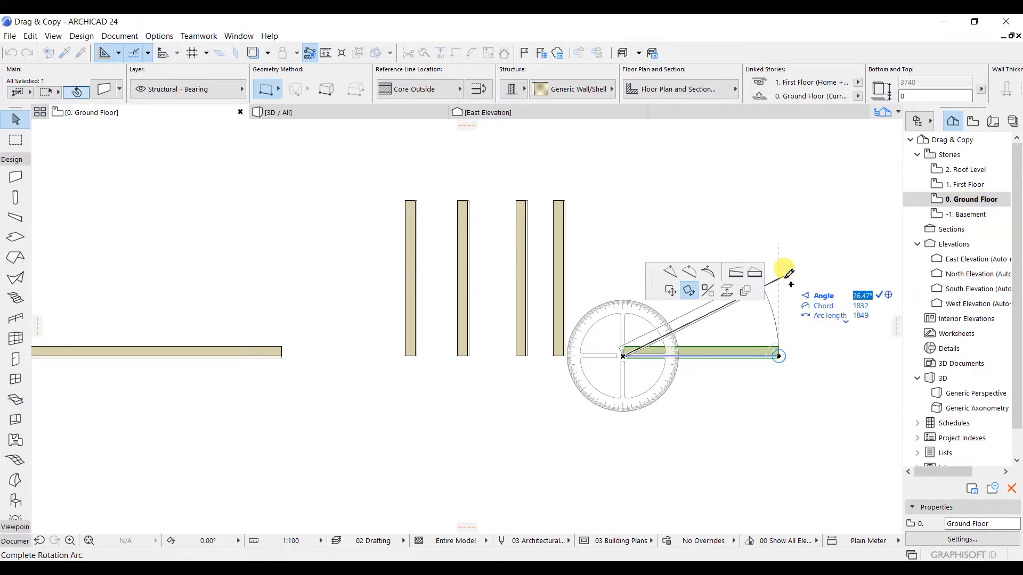
text(3)
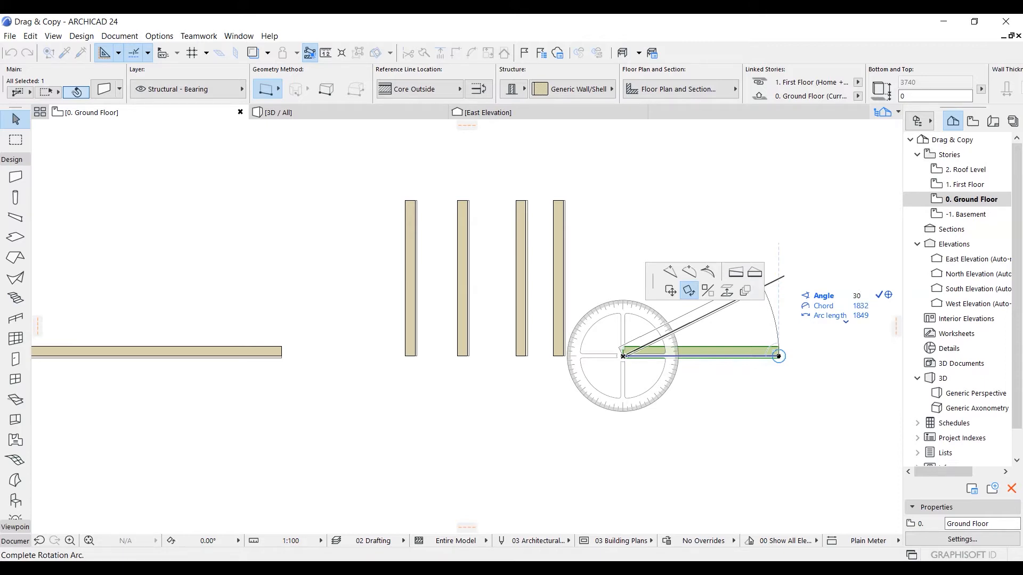
text(0)
key(Return)
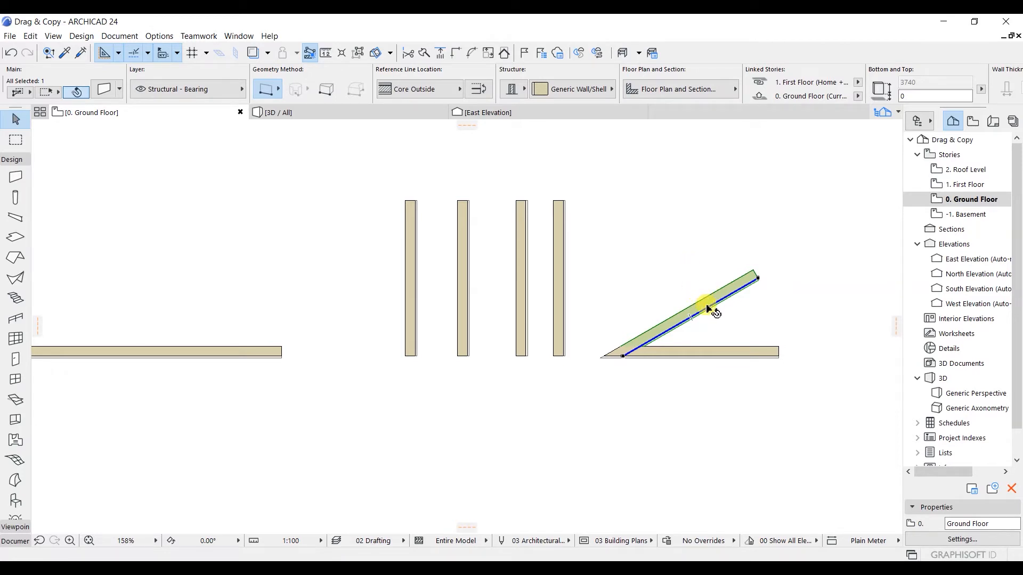
Rotate ten copies of the 30° wall freehand around the shared endpoint to form a full radial fan, then deselect everything.
click(724, 307)
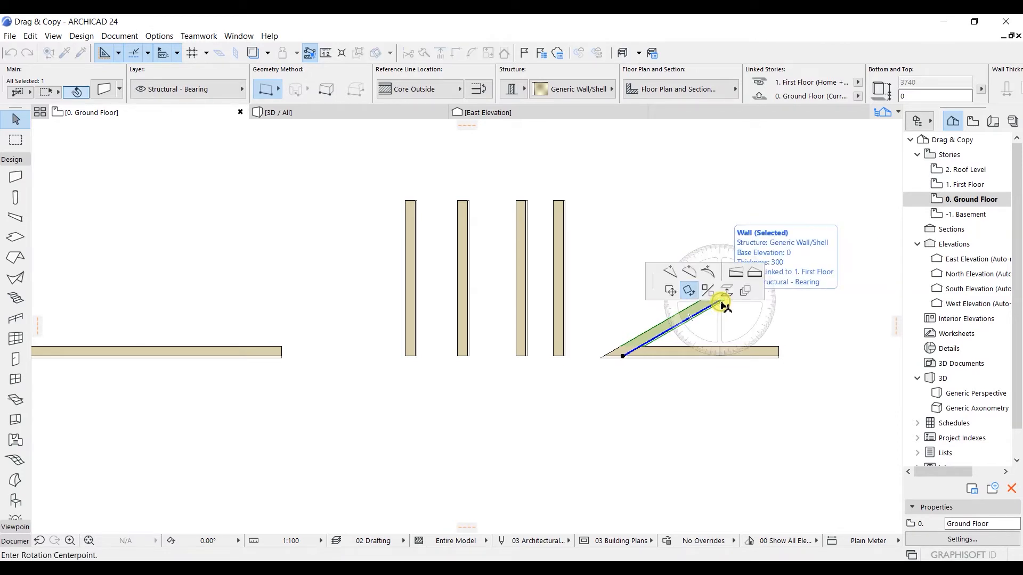
click(688, 290)
click(624, 356)
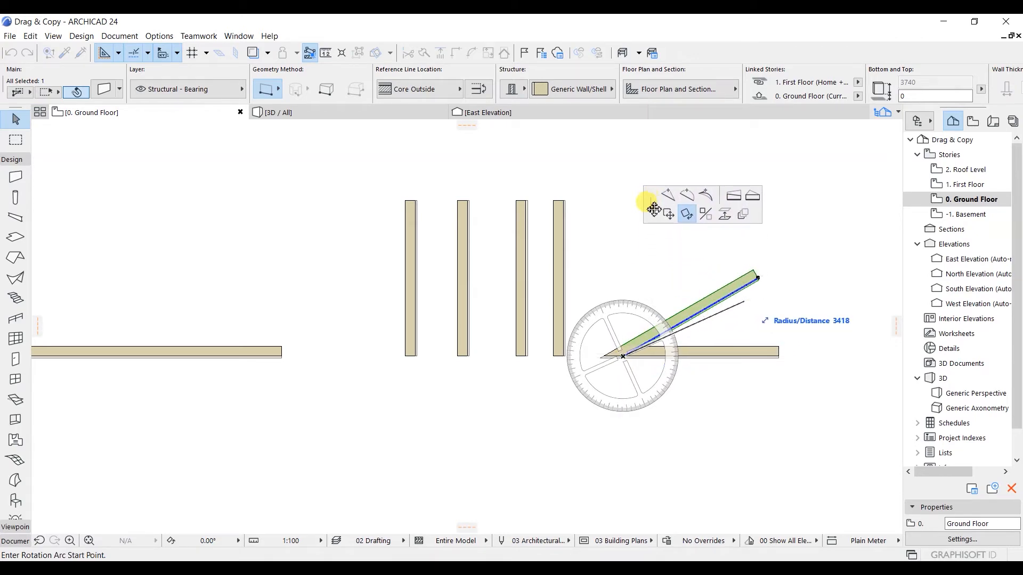
click(759, 275)
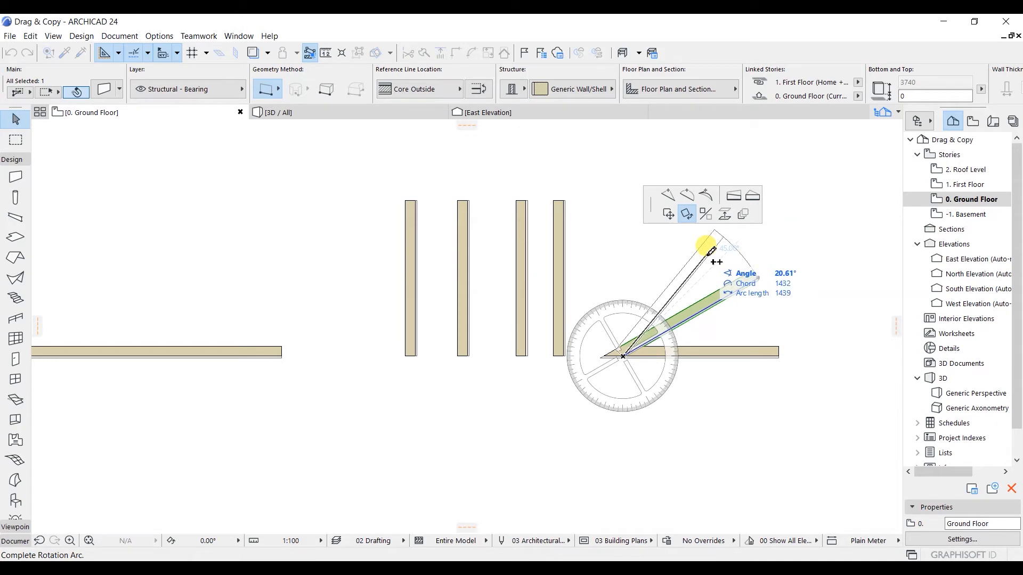
click(768, 308)
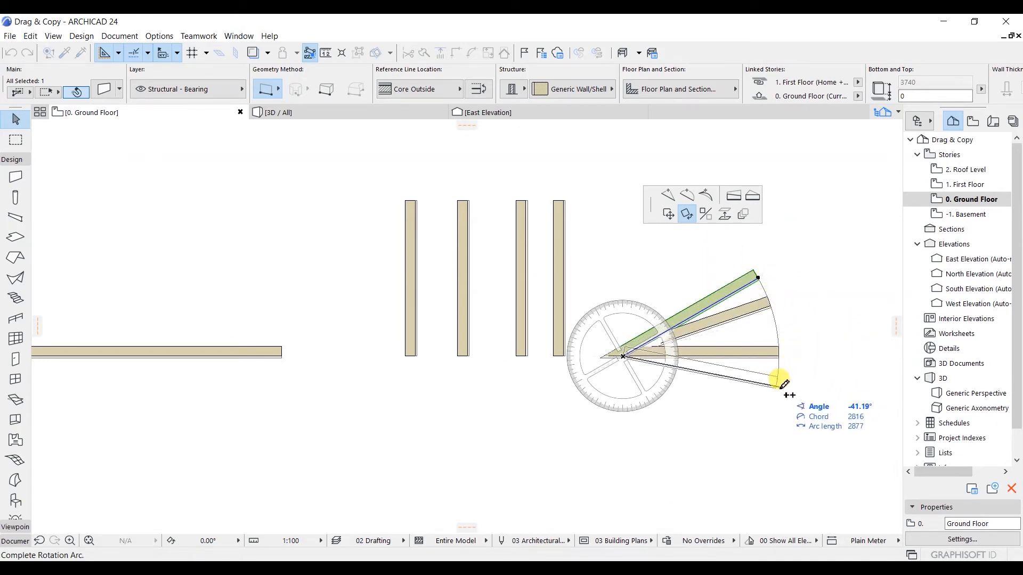
click(736, 424)
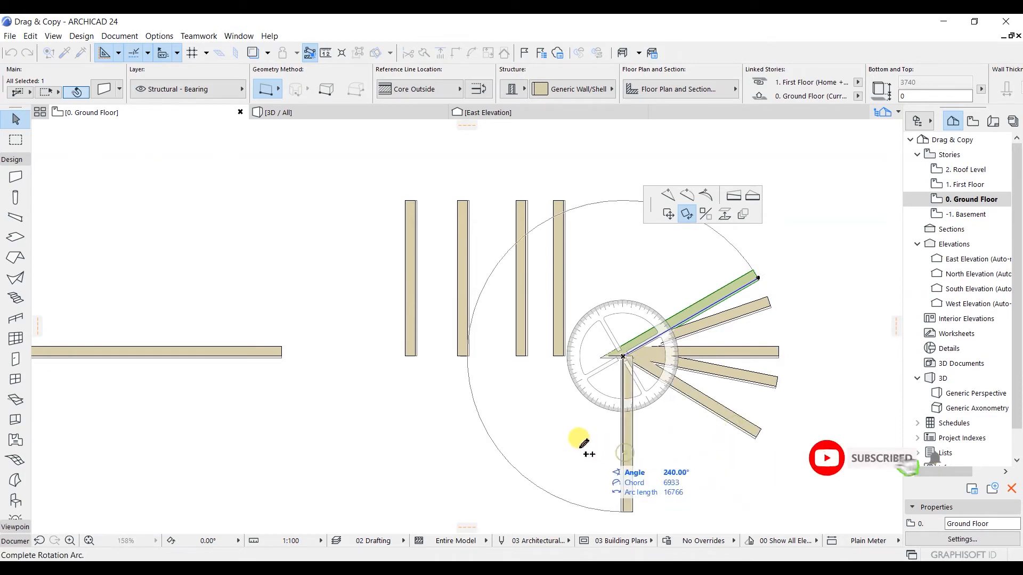
click(529, 355)
click(555, 274)
click(605, 255)
click(677, 269)
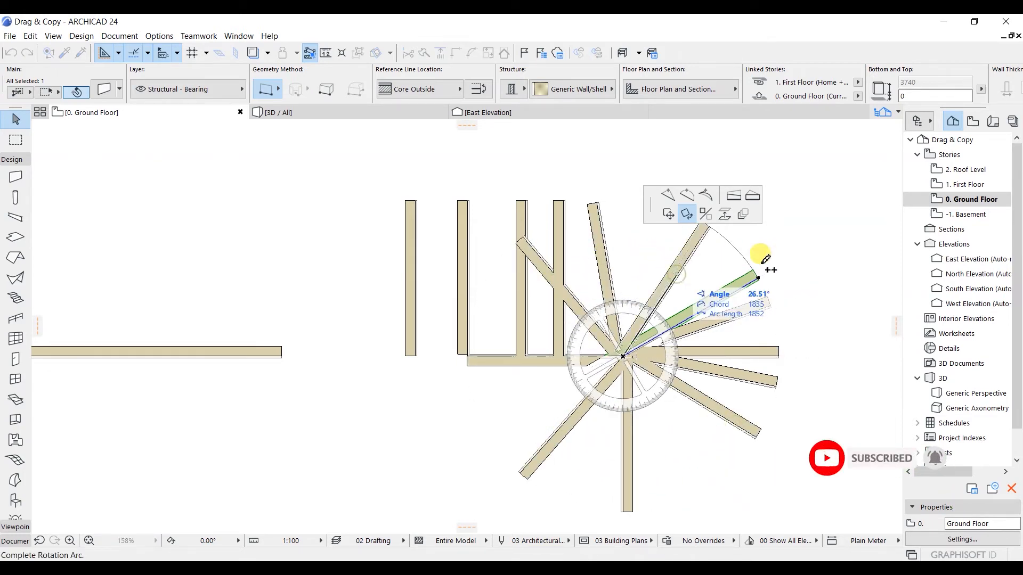
click(785, 225)
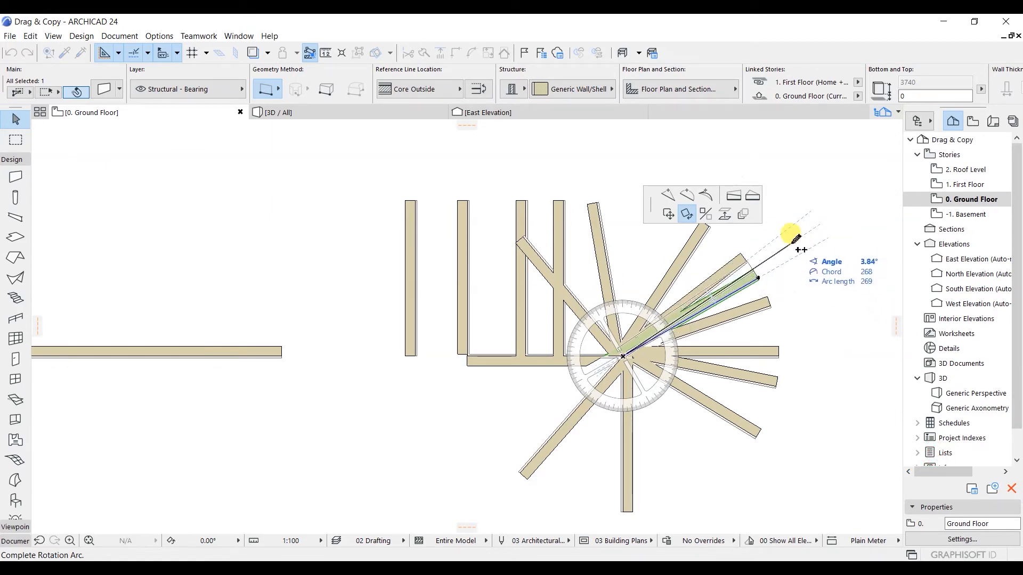
double_click(788, 225)
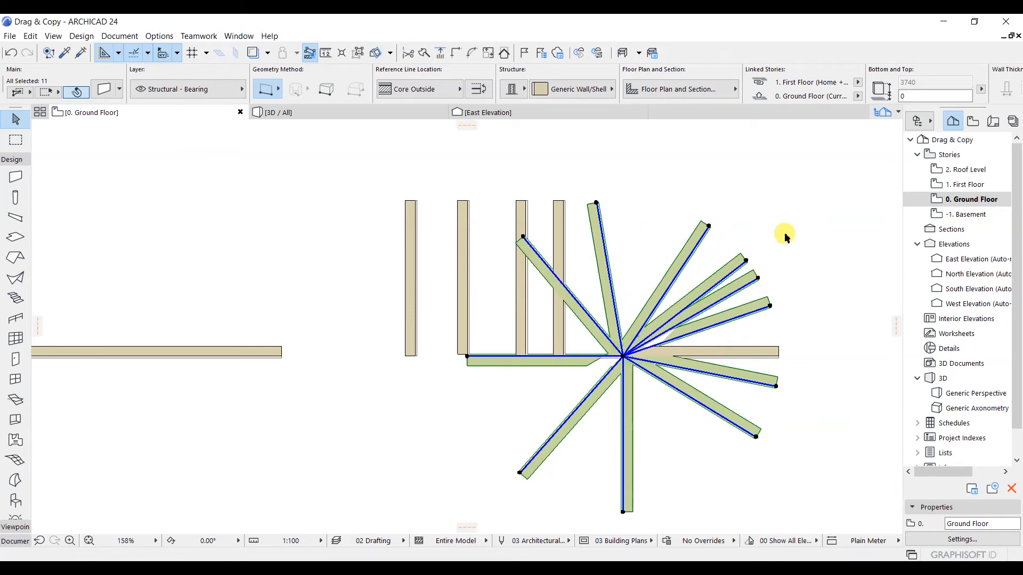
key(Escape)
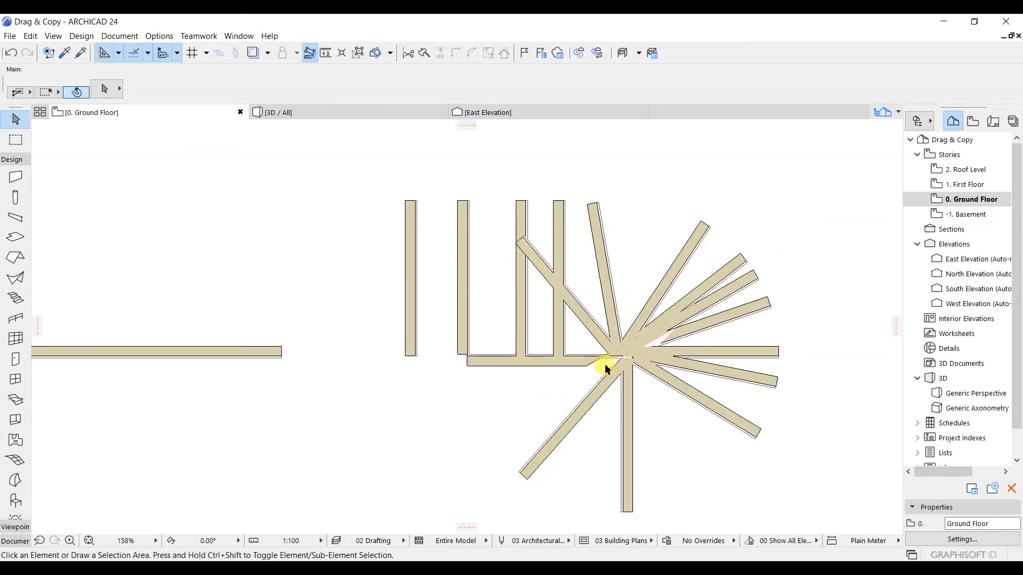
Mirror the long horizontal wall, without copying, across a horizontal axis drawn just below it.
middle_drag(407, 407, 484, 371)
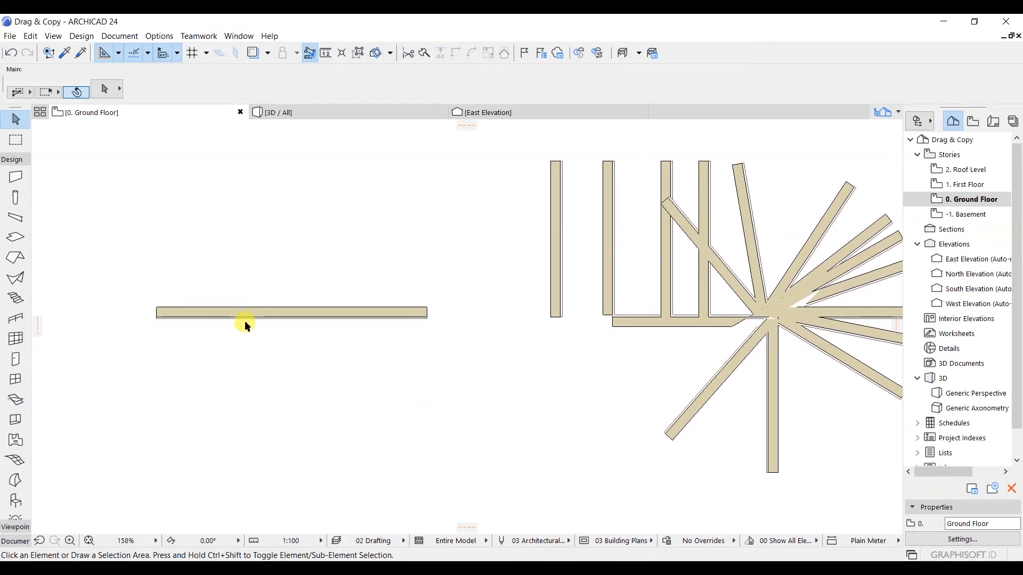
click(219, 325)
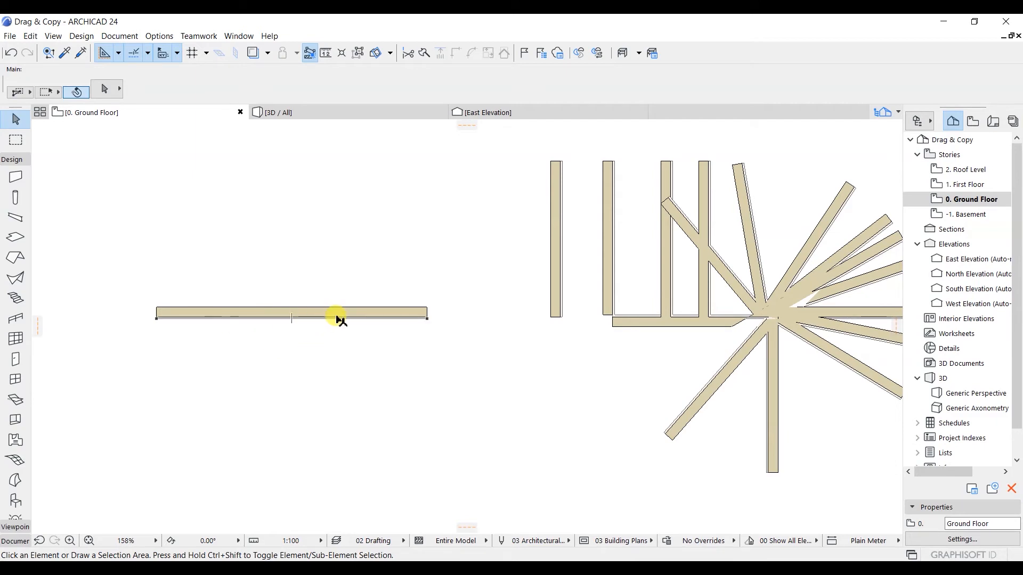
click(371, 318)
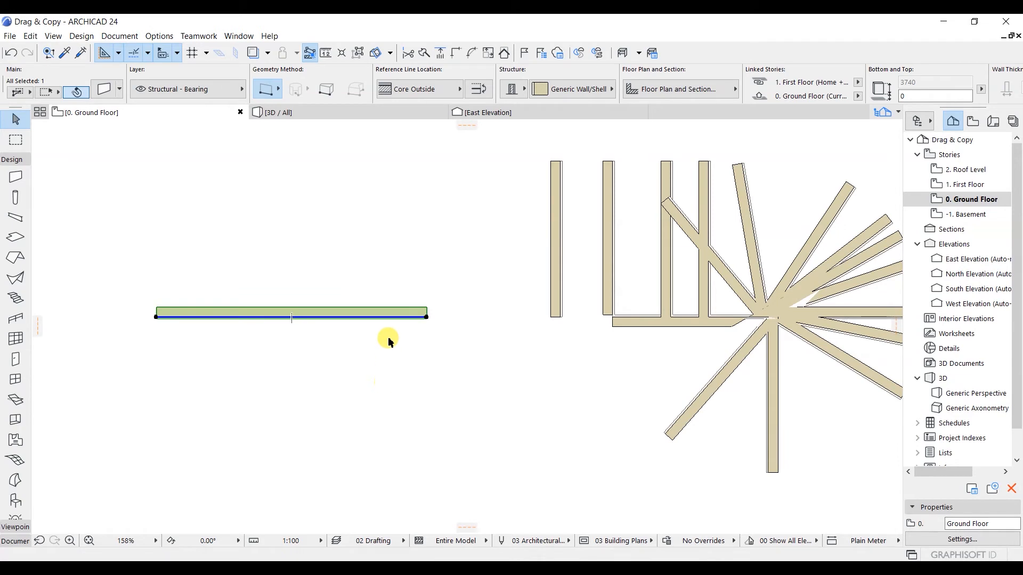
click(388, 318)
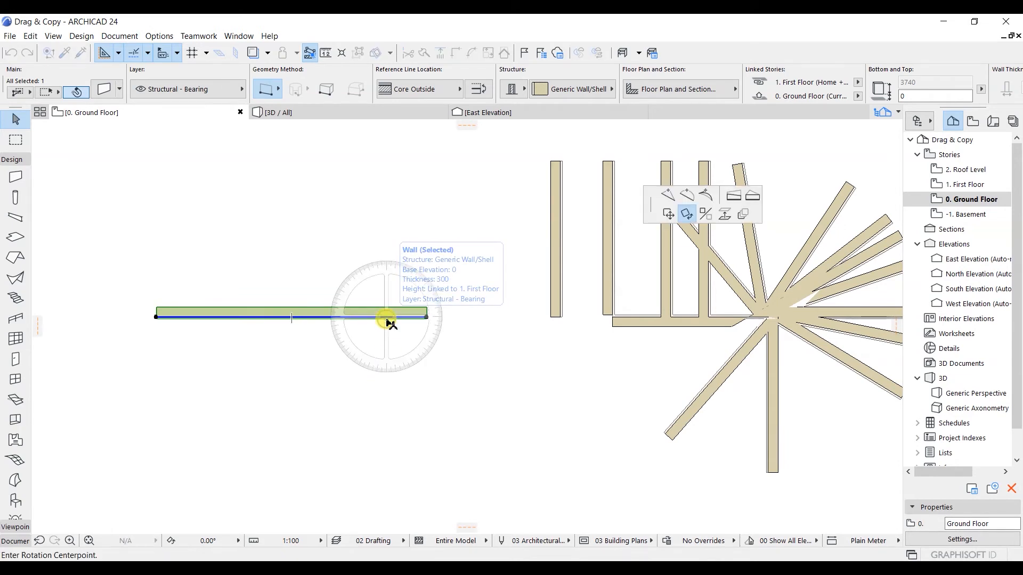
click(706, 214)
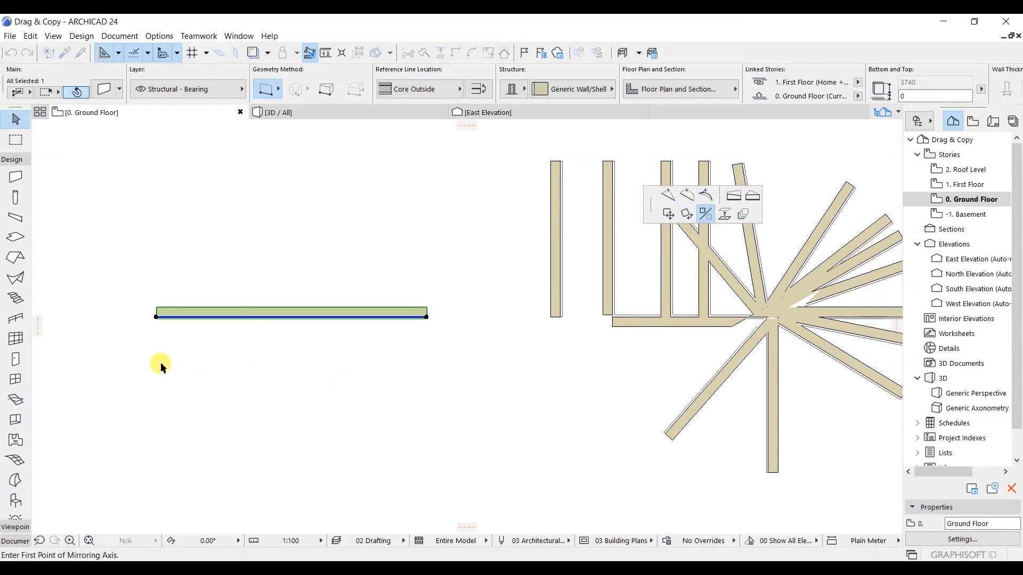
click(100, 377)
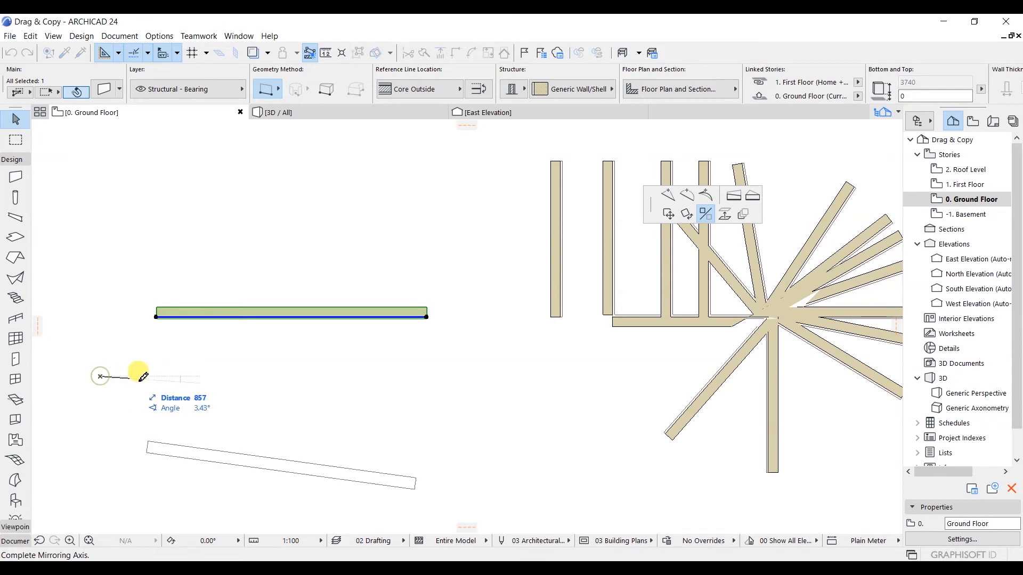
click(468, 373)
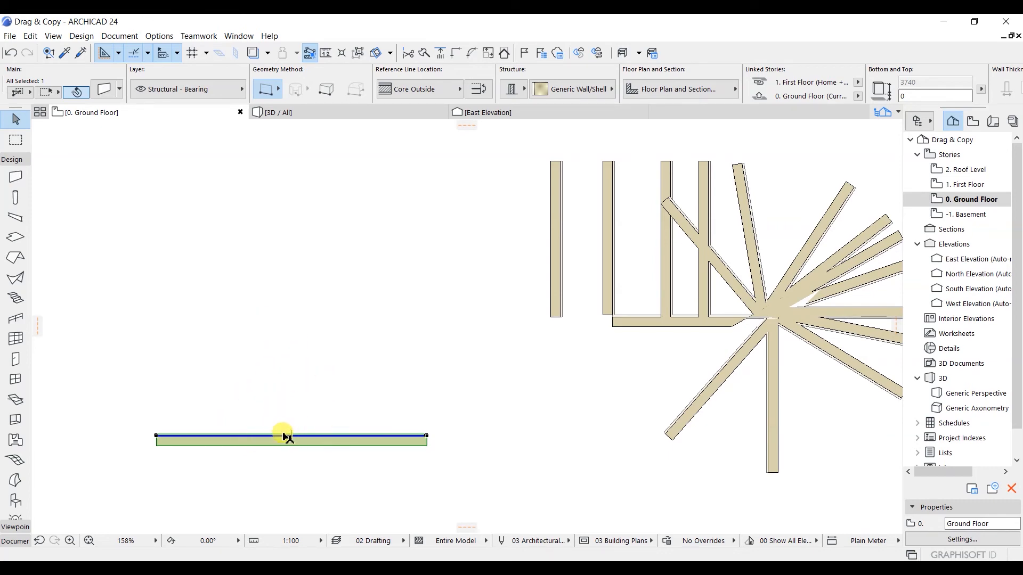
Mirror a copy of the long wall upward across a horizontal axis drawn above it, keeping the original wall.
key(ctrl+m)
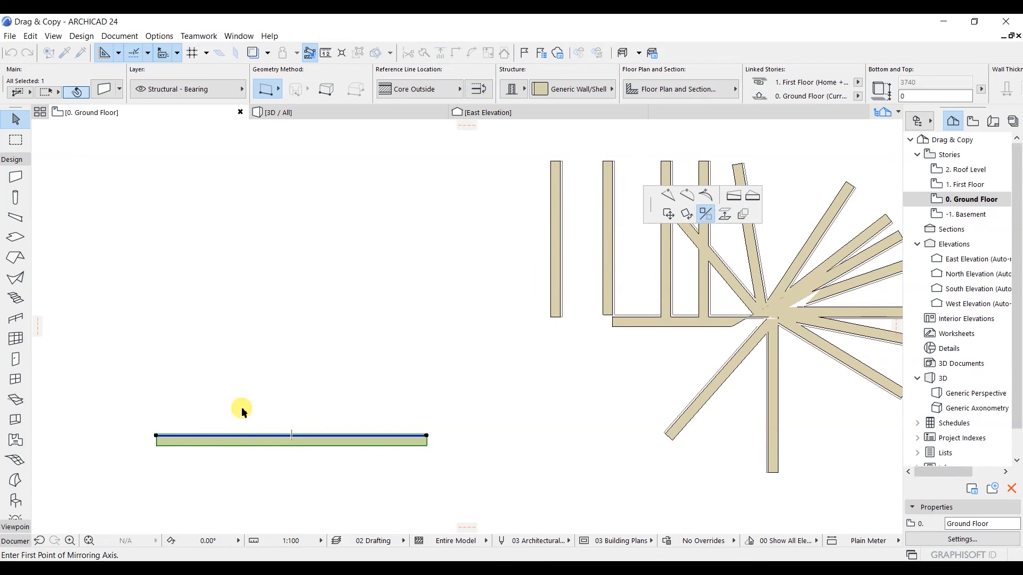
click(108, 377)
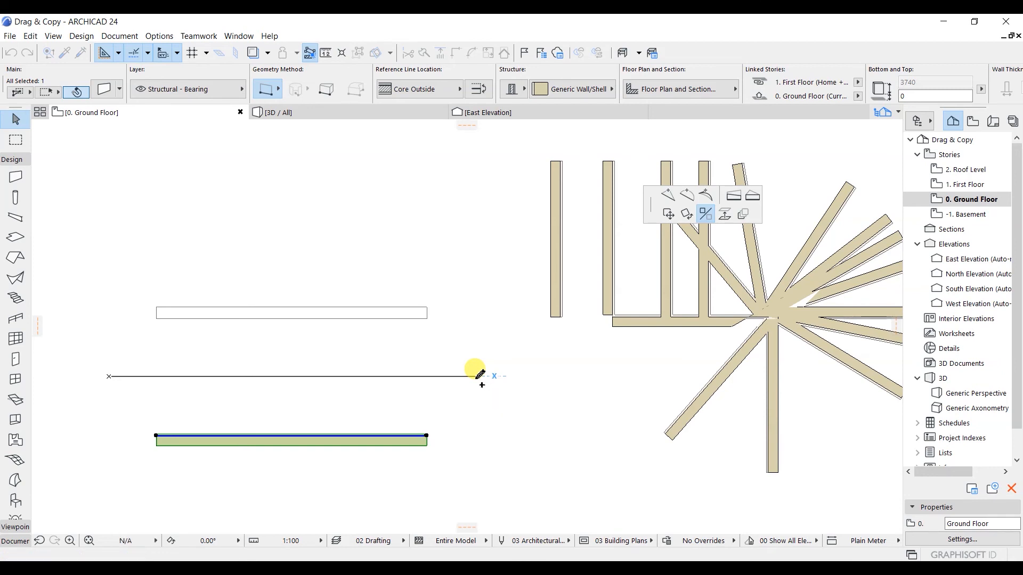
click(476, 374)
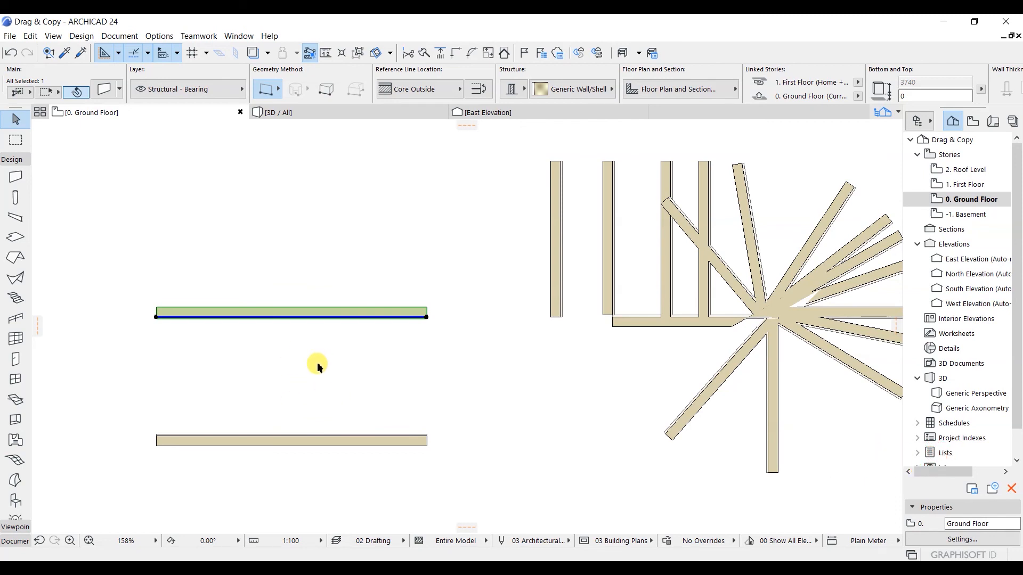
scroll(433, 366, down, 2)
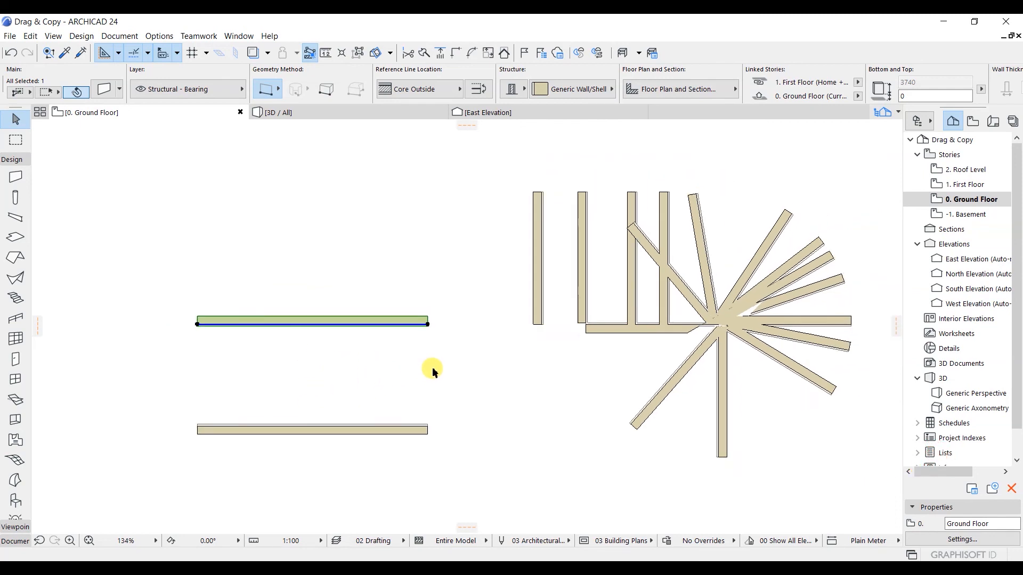